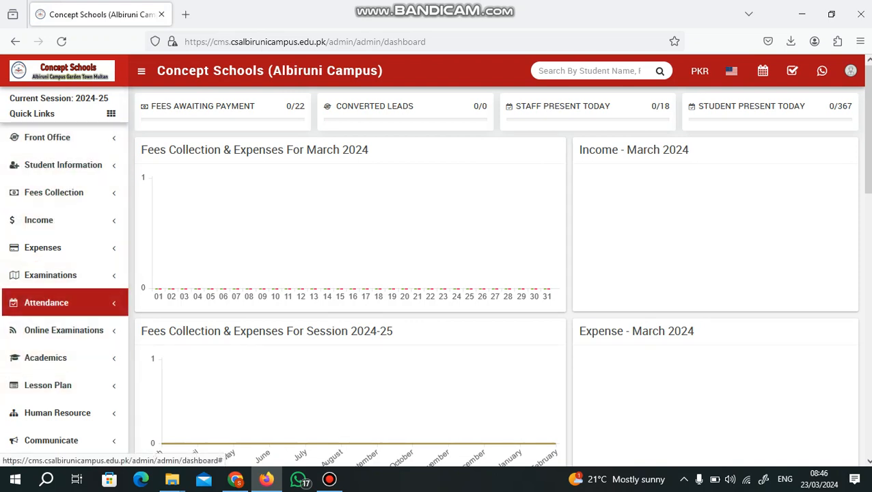
# Create an exam group named "1st term" with the exam type General Purpose (Pass/Fail).
pyautogui.click(51, 275)
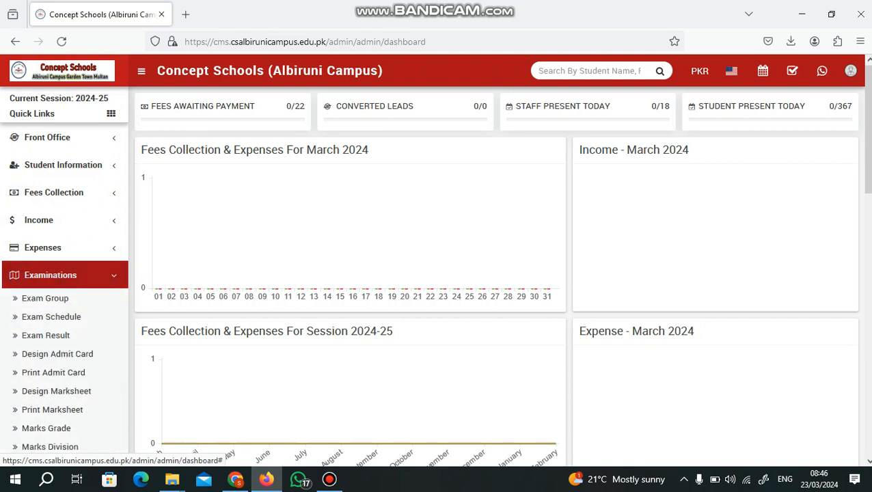
pyautogui.click(45, 299)
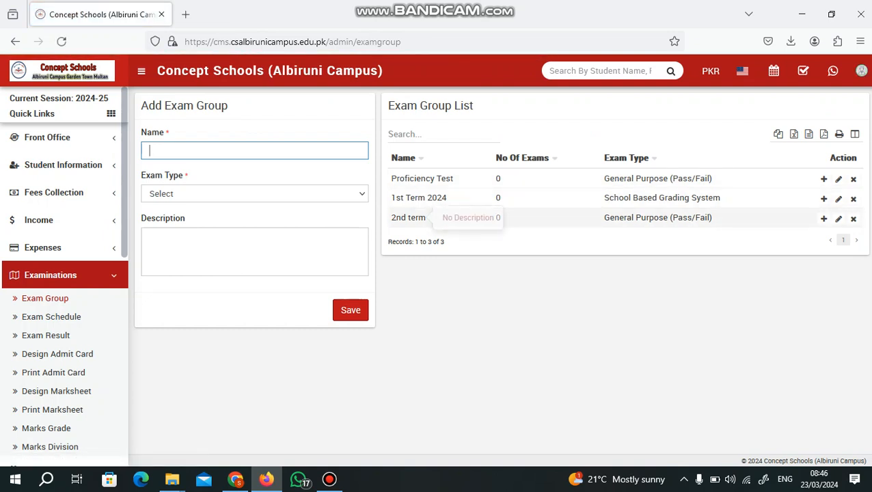
pyautogui.write('1')
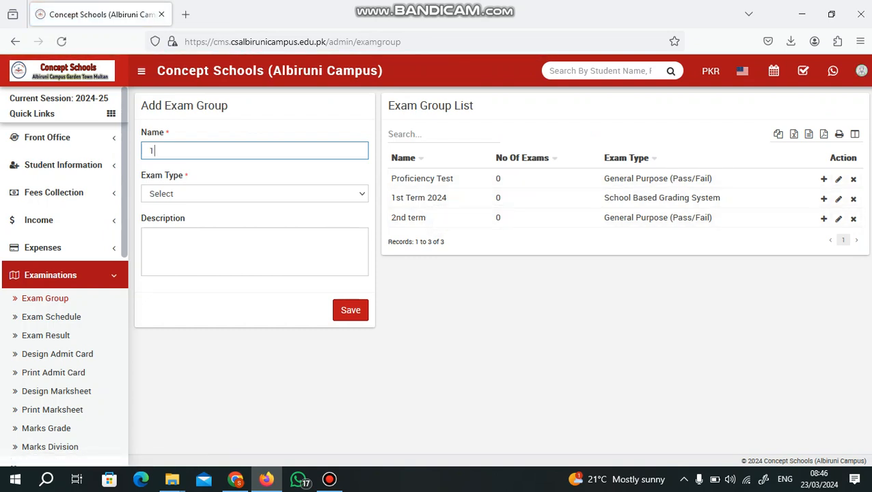
pyautogui.write('st term')
pyautogui.click(254, 194)
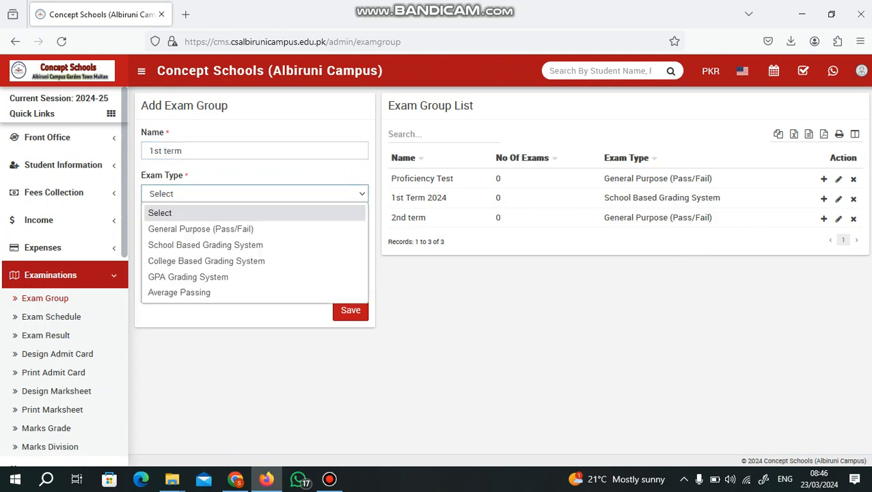
pyautogui.click(200, 229)
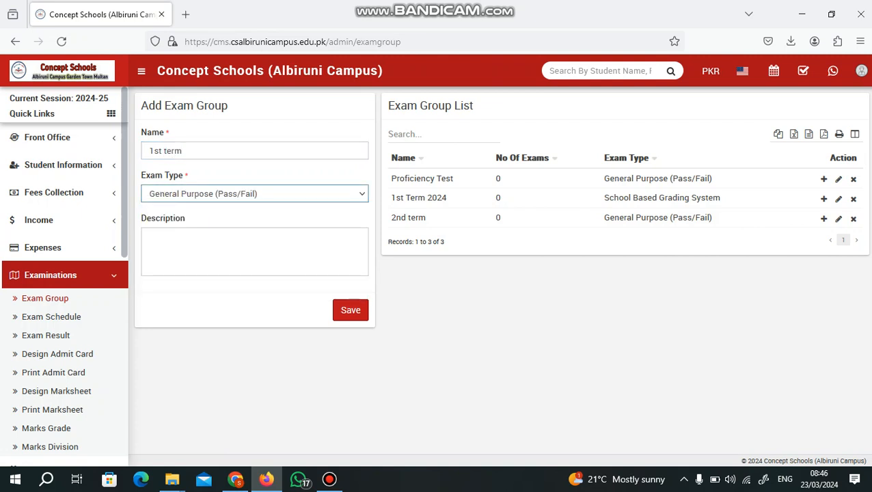
pyautogui.click(350, 309)
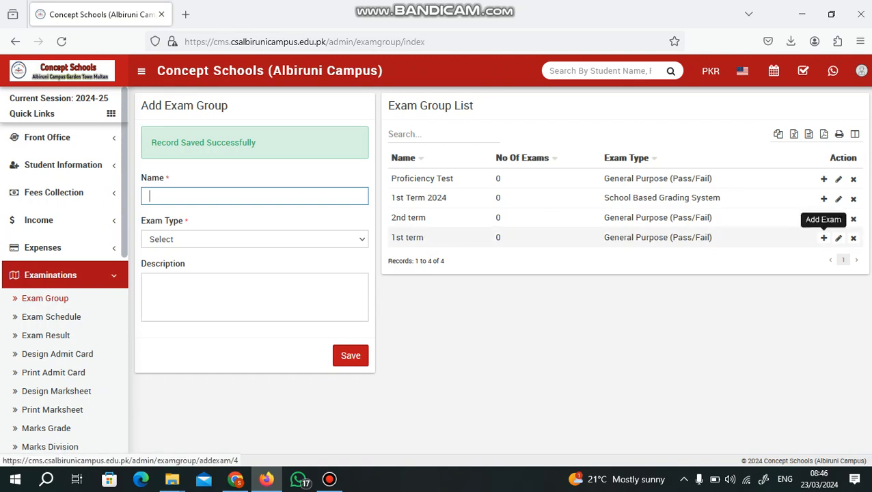
# Add a new exam named "1st term" to the new 1st term exam group, mark it as published, and save it.
pyautogui.click(823, 237)
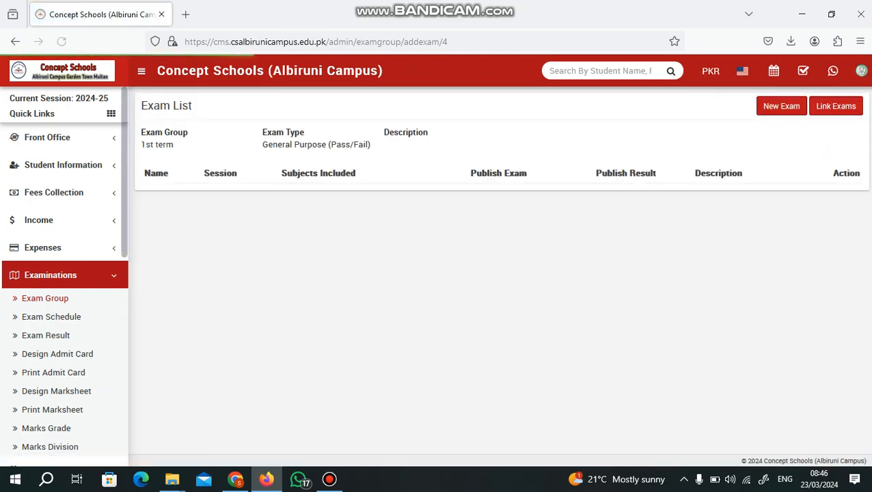
pyautogui.click(781, 106)
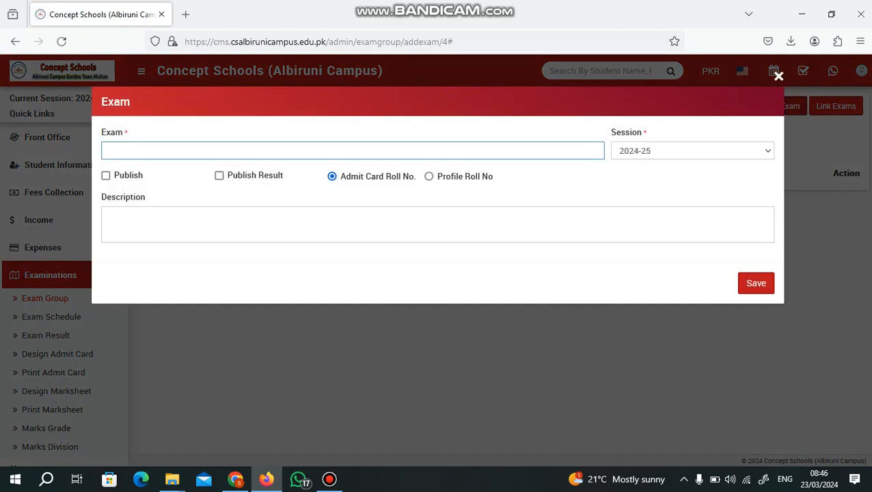
pyautogui.write('1st term')
pyautogui.click(106, 176)
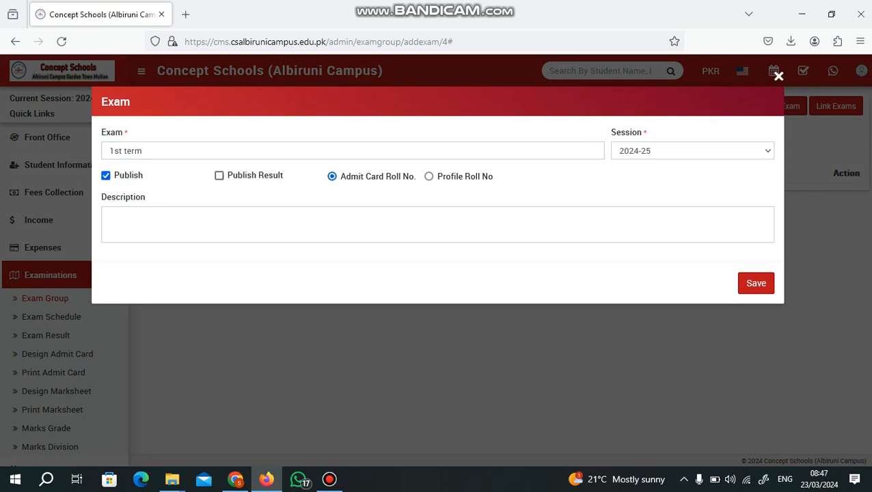
pyautogui.click(756, 283)
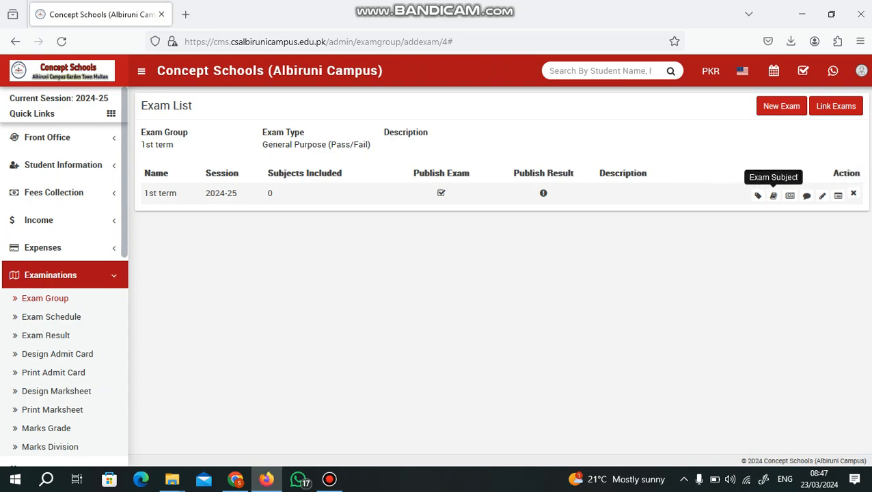
# Add English (1) as a subject of the 1st term exam, dated 24-03-2024 with start time 08:47:29.
pyautogui.click(773, 196)
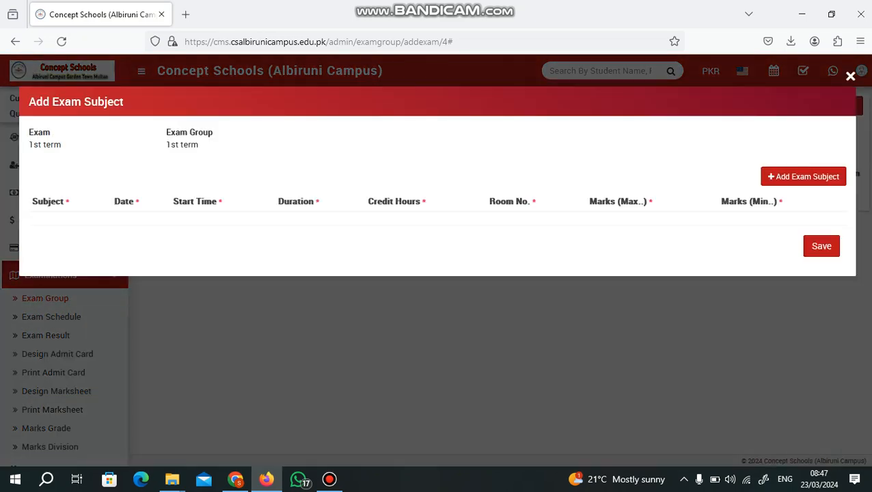
pyautogui.click(803, 176)
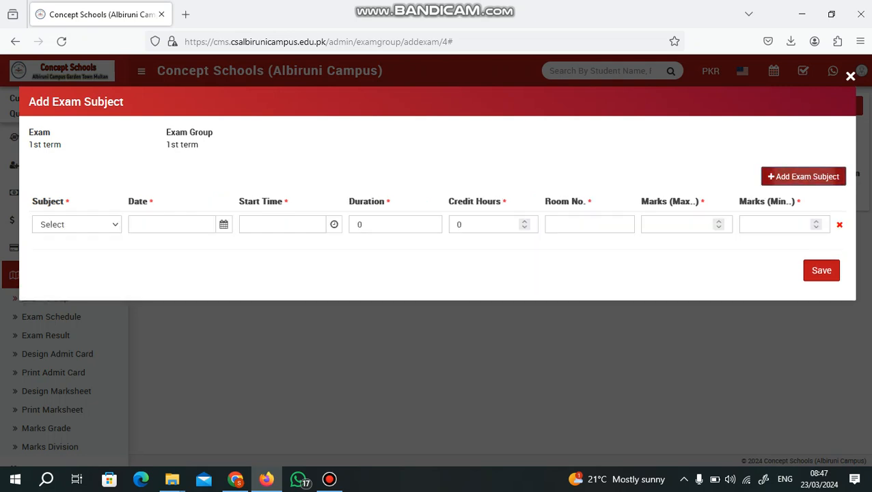
pyautogui.click(77, 225)
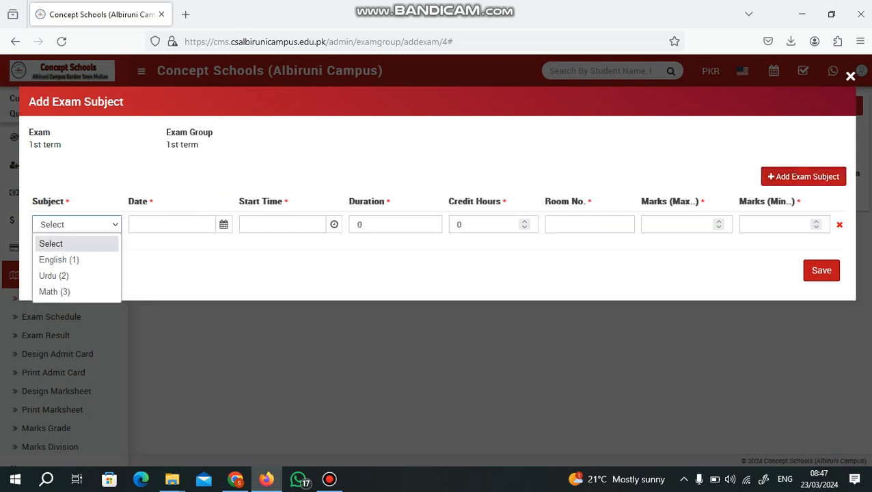
pyautogui.click(58, 258)
pyautogui.click(172, 224)
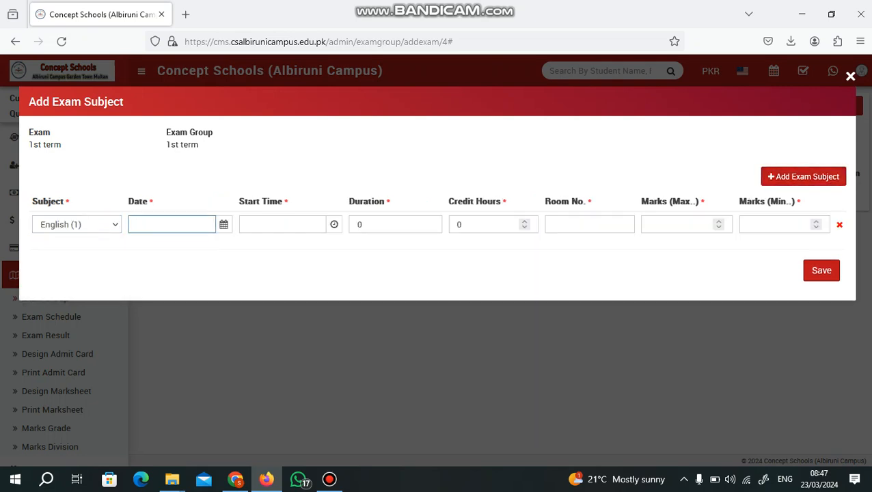
pyautogui.click(223, 224)
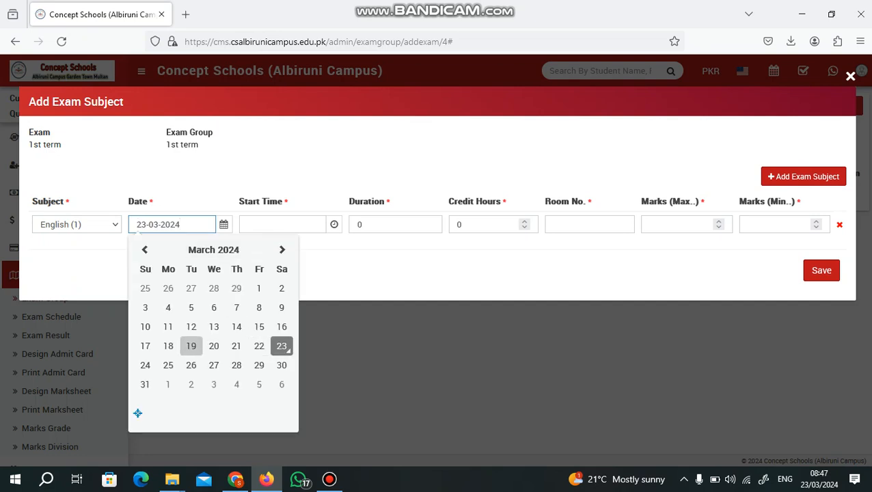
pyautogui.click(145, 365)
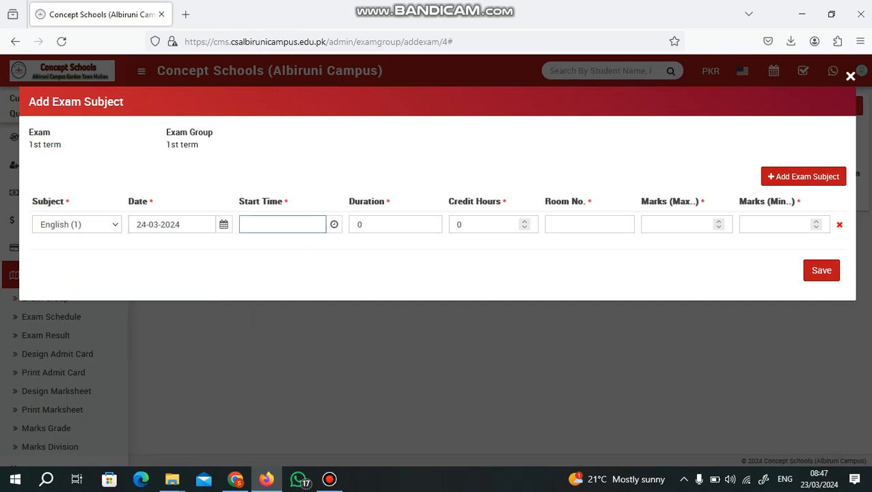
pyautogui.click(333, 224)
pyautogui.click(324, 343)
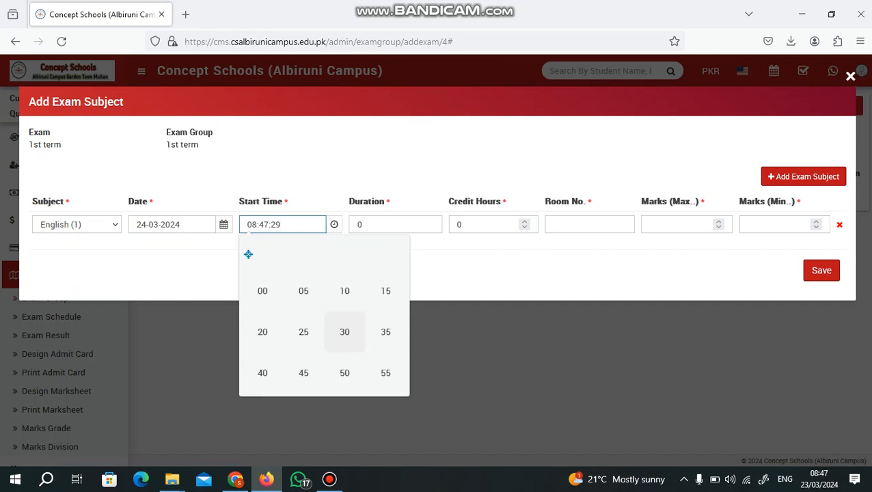
# Set the English exam's duration to 2, credit hours to 1, room number to 1, maximum marks to 100 and minimum marks to 70.
pyautogui.click(361, 224)
pyautogui.doubleClick(359, 224)
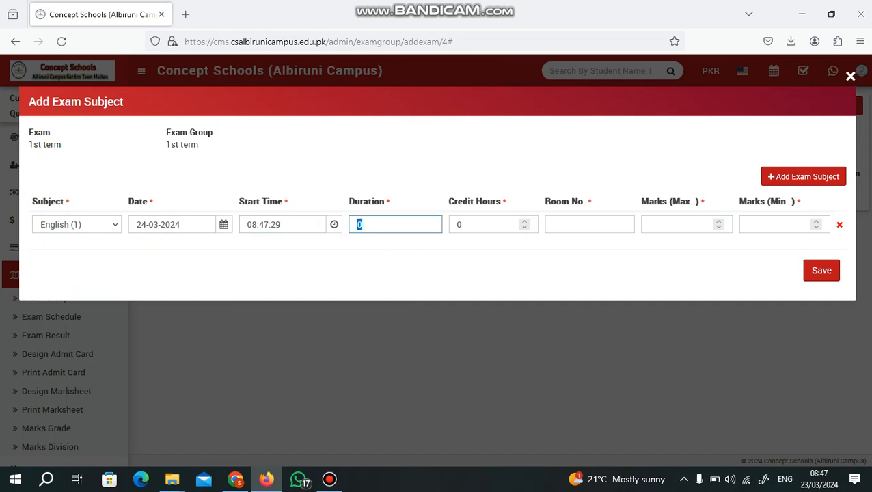
pyautogui.write('2')
pyautogui.press('Tab')
pyautogui.write('1')
pyautogui.press('Tab')
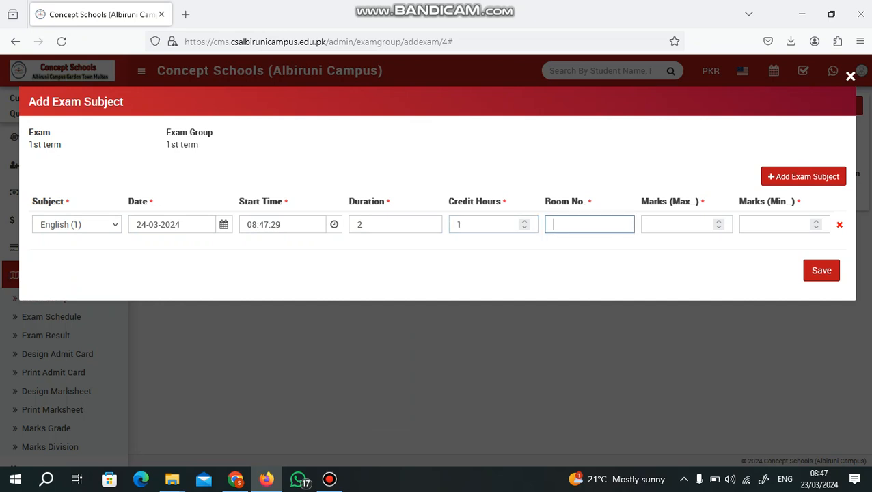
pyautogui.write('1')
pyautogui.press('Tab')
pyautogui.write('1')
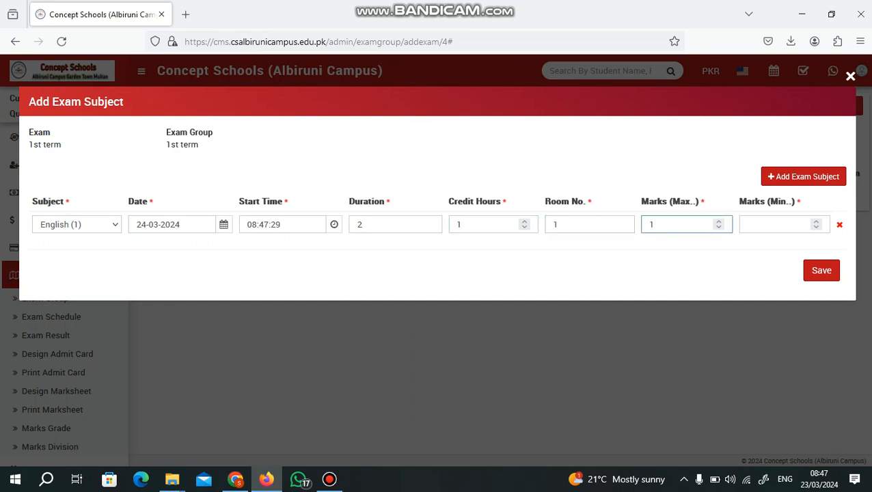
pyautogui.write('00')
pyautogui.press('Tab')
pyautogui.write('70')
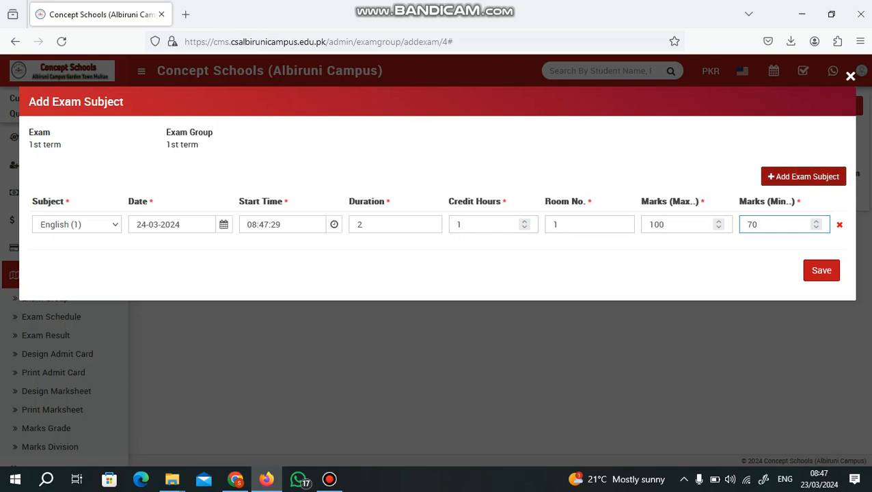
# Add a second exam subject row for Urdu (2), dated 25-03-2024 with start time 08:47:56.
pyautogui.click(803, 176)
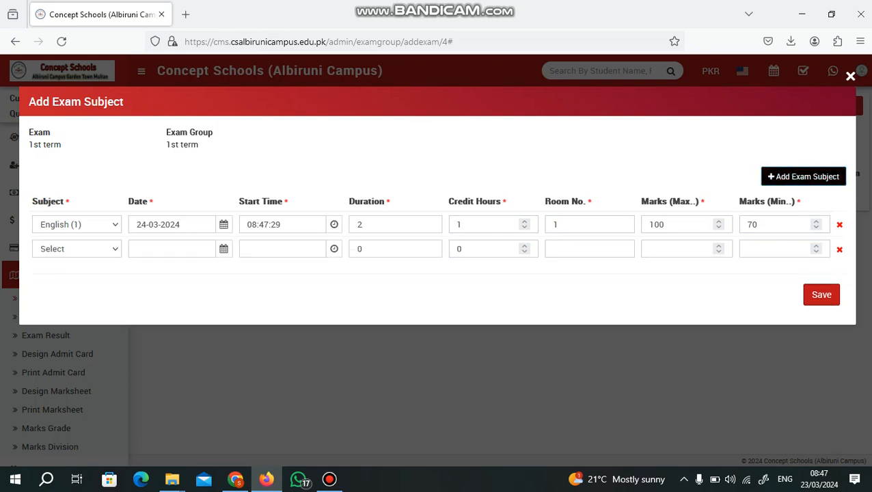
pyautogui.click(77, 249)
pyautogui.click(55, 300)
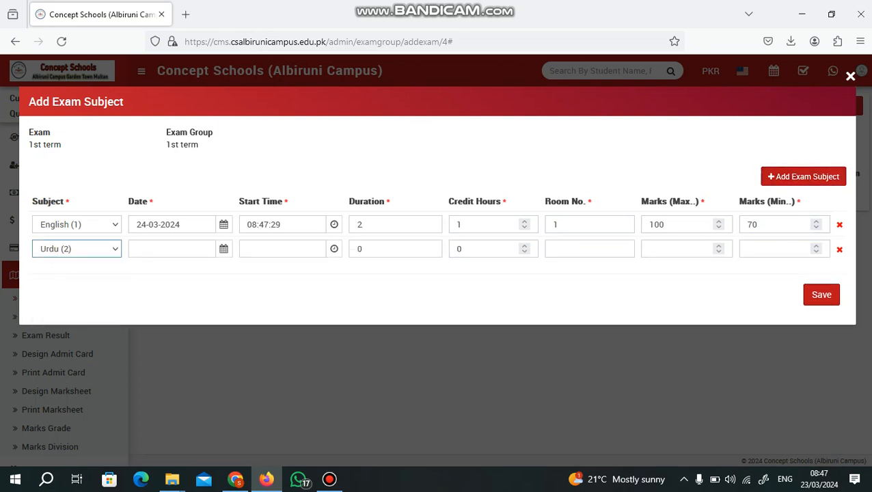
pyautogui.click(137, 248)
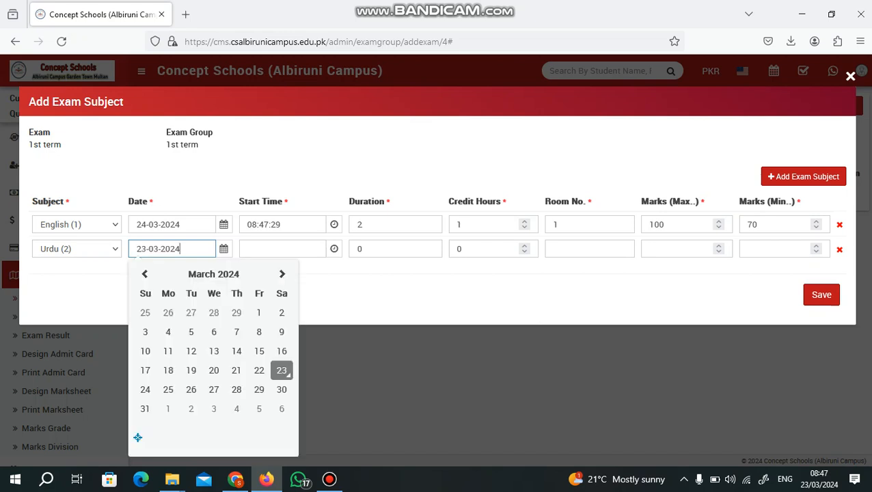
pyautogui.click(171, 389)
pyautogui.click(277, 249)
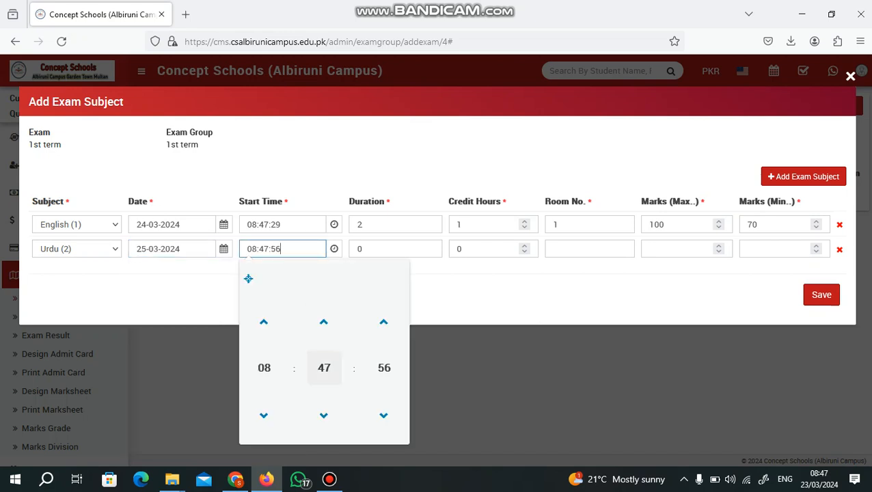
pyautogui.click(323, 363)
# Give the Urdu exam duration 2, credit hours 1, room 1, maximum marks 100 and minimum marks 70, and save the exam subjects.
pyautogui.click(380, 249)
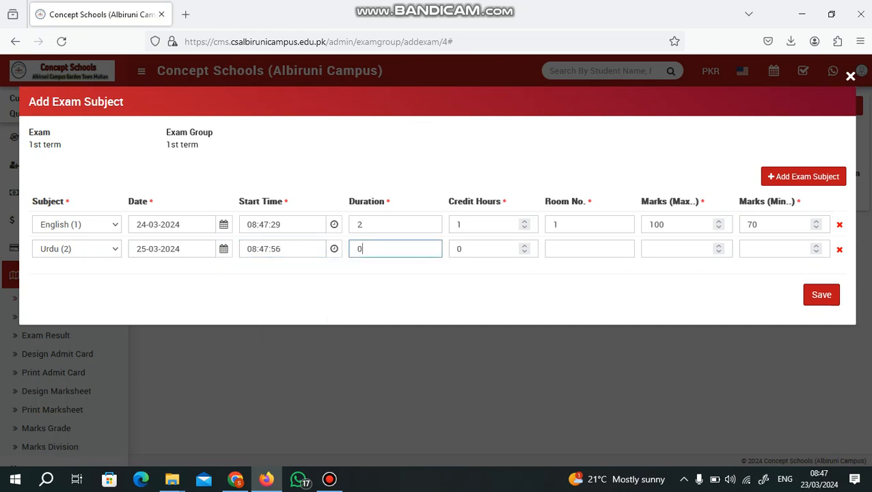
pyautogui.hotkey('ctrl', 'a')
pyautogui.write('2')
pyautogui.press('Tab')
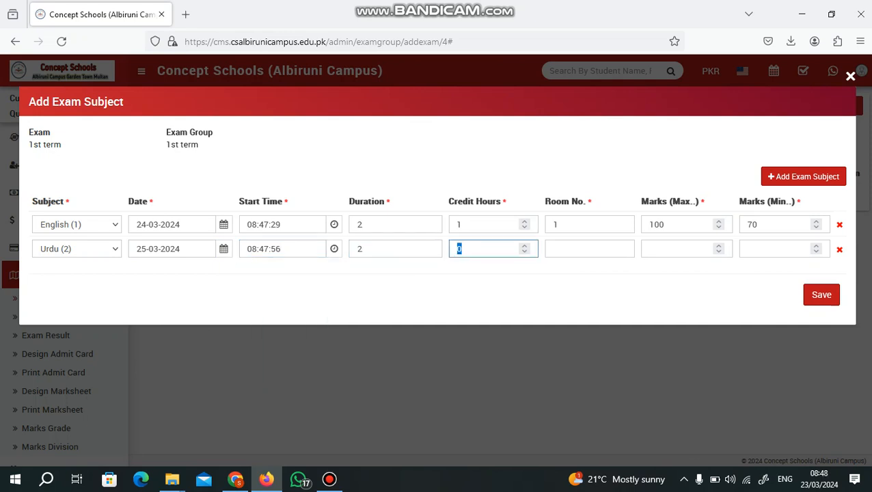
pyautogui.write('1')
pyautogui.press('Tab')
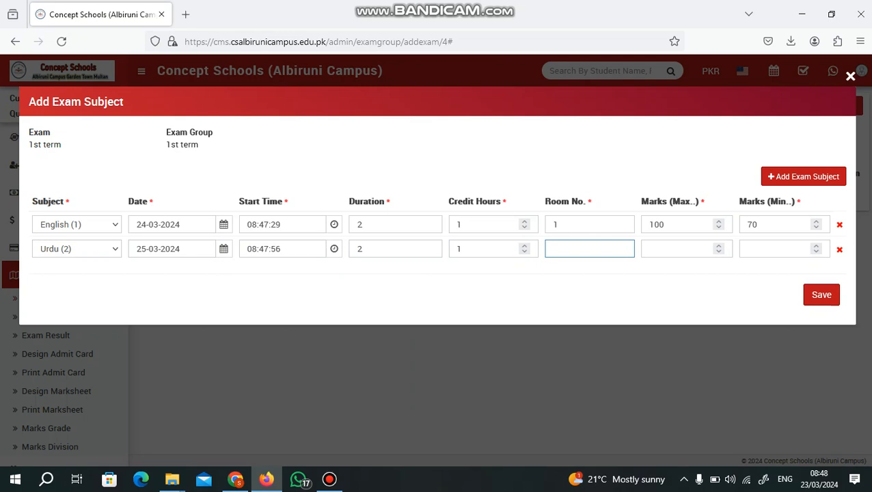
pyautogui.write('1')
pyautogui.press('Tab')
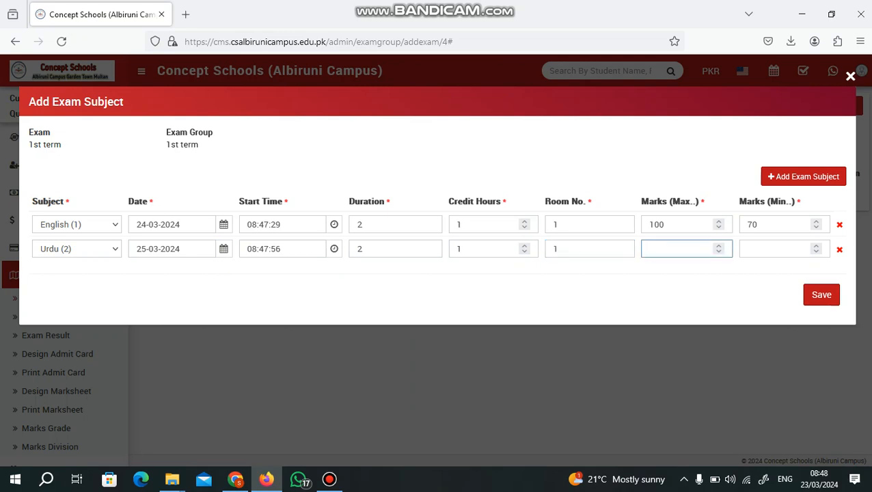
pyautogui.write('100')
pyautogui.press('Tab')
pyautogui.write('70')
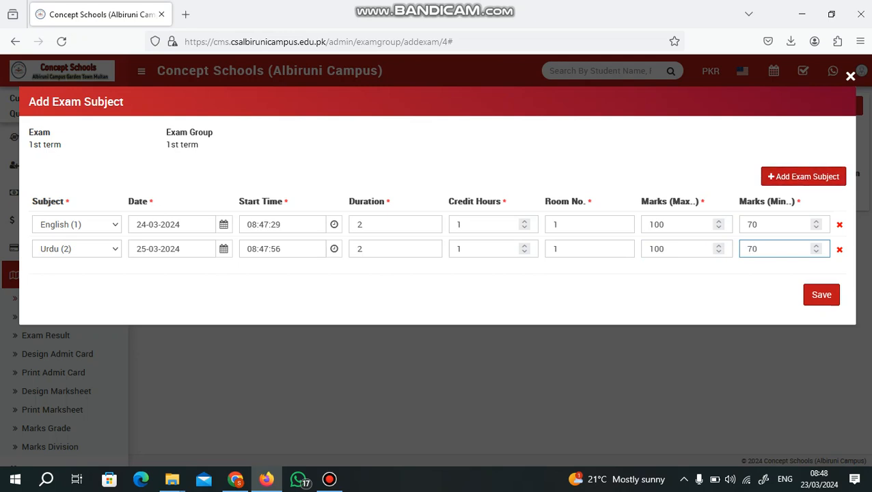
pyautogui.click(821, 294)
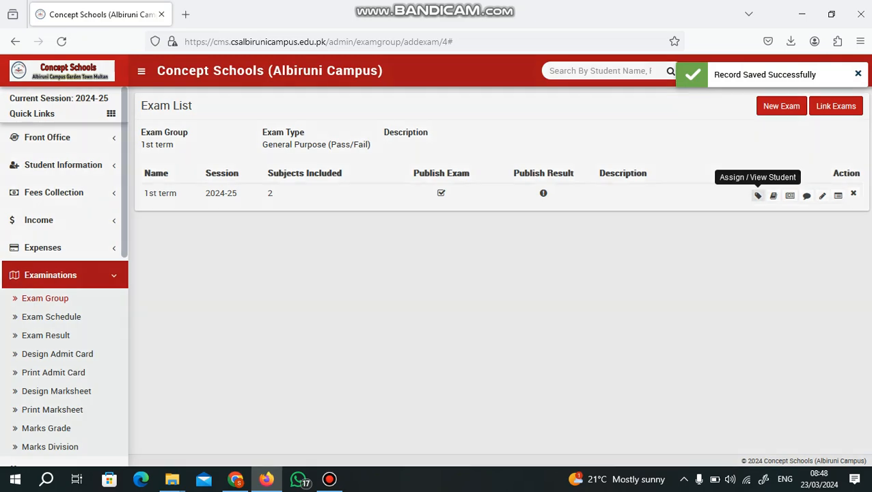
# List the students of class One, section Boys, for assignment to the 1st term exam.
pyautogui.click(757, 196)
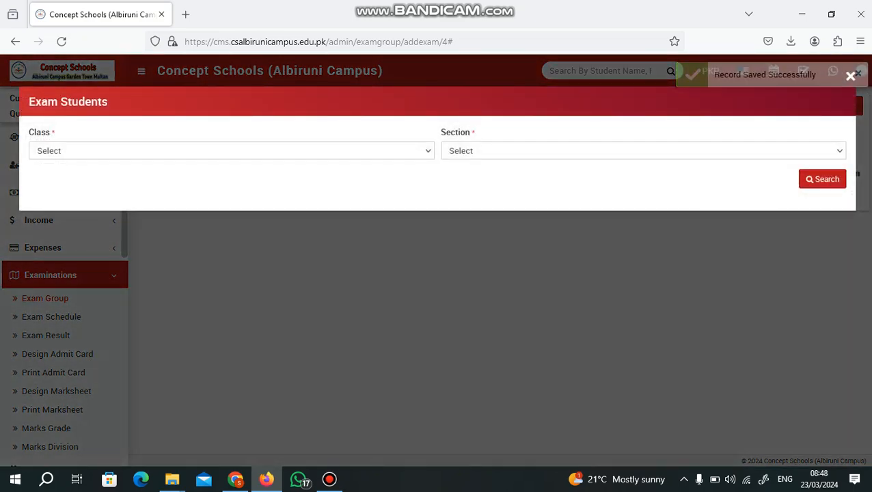
pyautogui.click(231, 151)
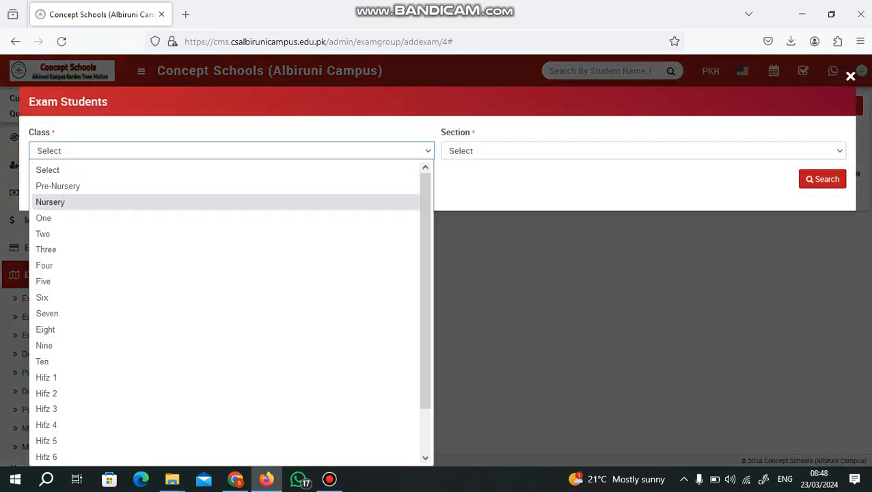
pyautogui.click(43, 218)
pyautogui.click(643, 151)
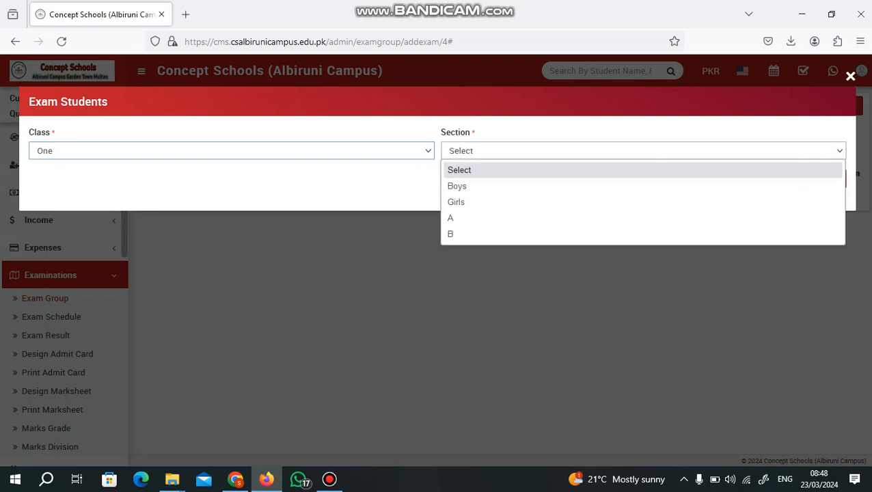
pyautogui.click(458, 187)
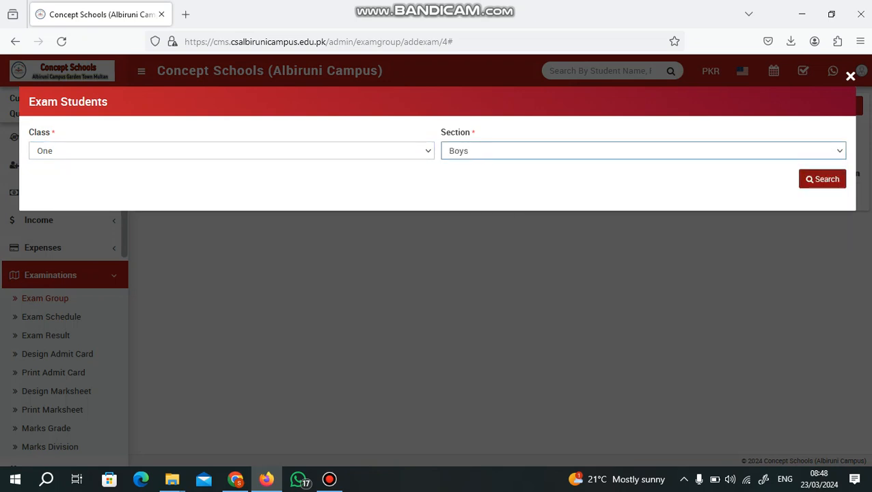
pyautogui.click(822, 179)
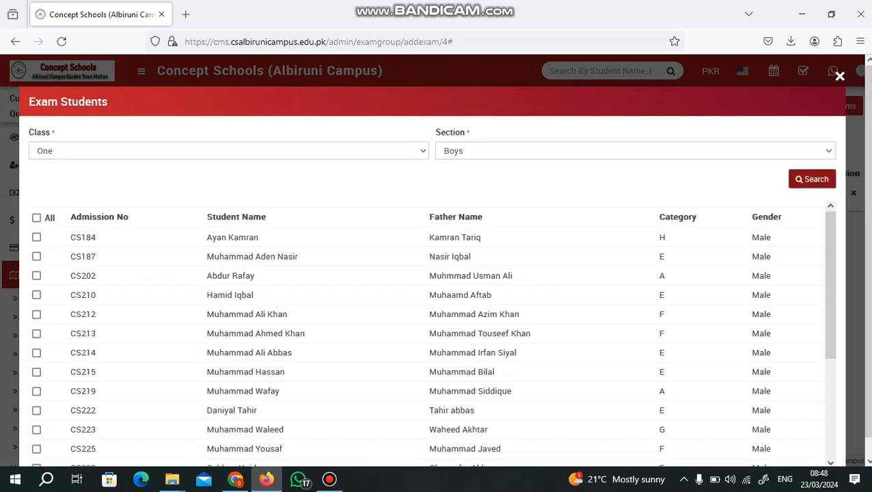
# Select all students in the class One Boys list and save them as assigned to the exam.
pyautogui.scroll(-4, 432, 334)
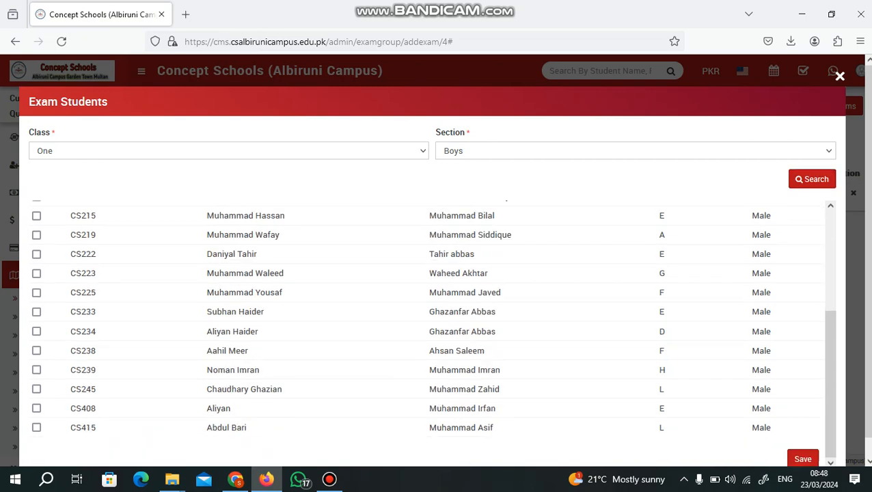
pyautogui.scroll(4, 433, 335)
pyautogui.scroll(-4, 433, 335)
pyautogui.scroll(4, 432, 335)
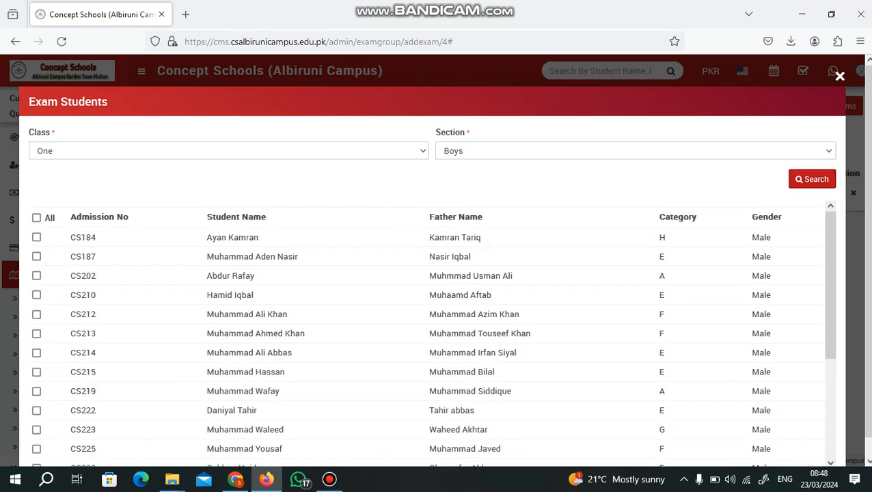
pyautogui.click(36, 218)
pyautogui.scroll(-4, 37, 217)
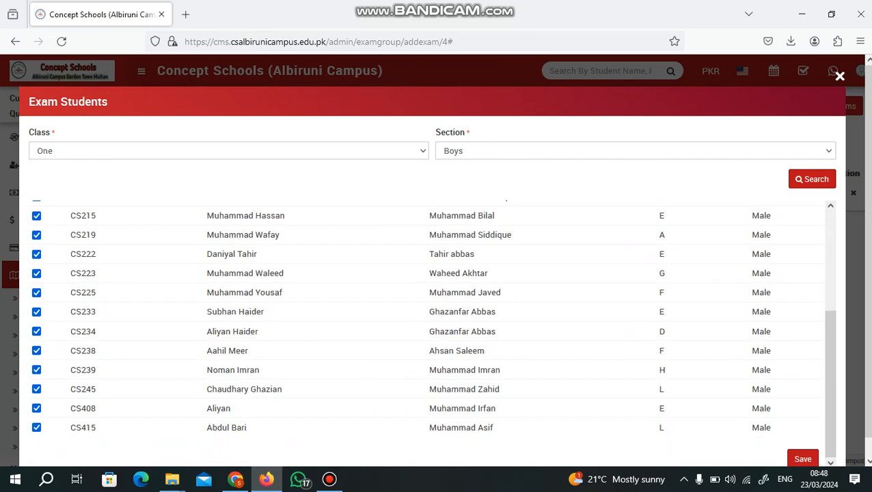
pyautogui.click(803, 458)
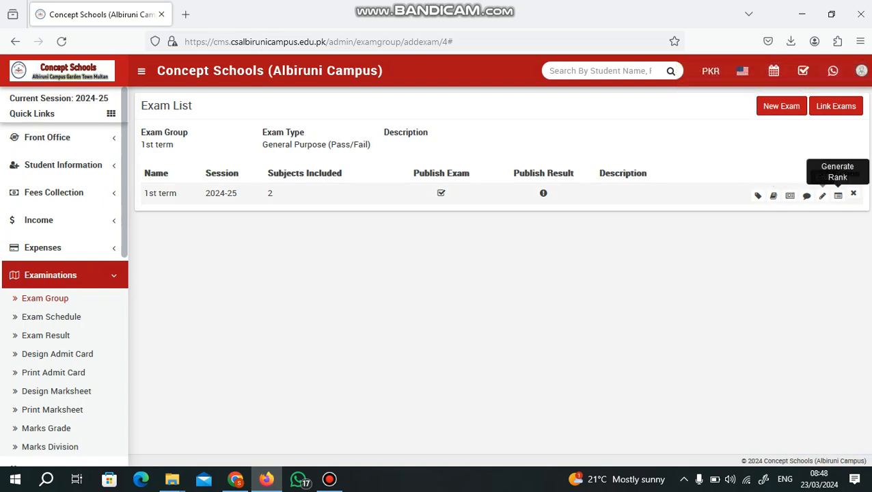
# Open English marks entry for the 1st term exam and list class One, section Boys, session 2024-25.
pyautogui.click(790, 195)
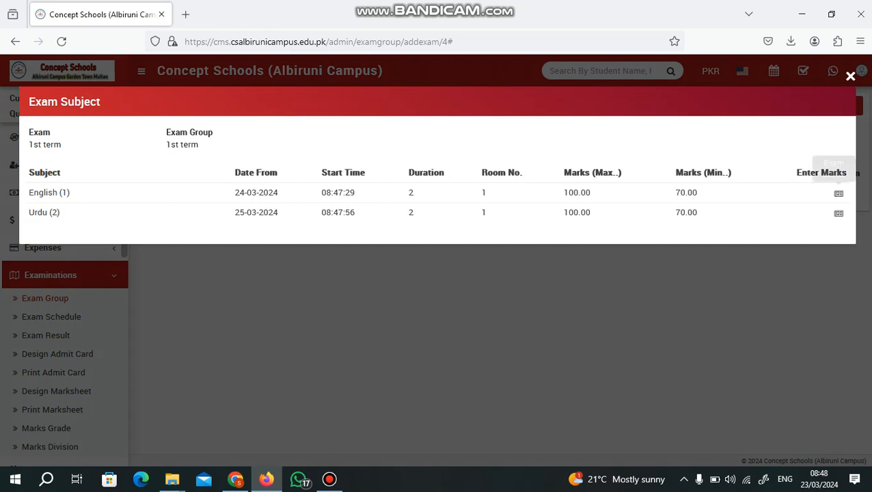
pyautogui.click(839, 194)
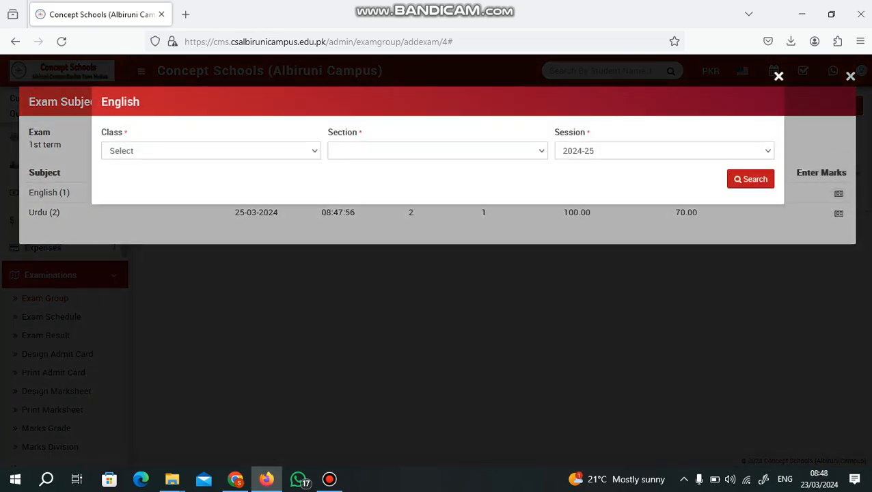
pyautogui.click(211, 151)
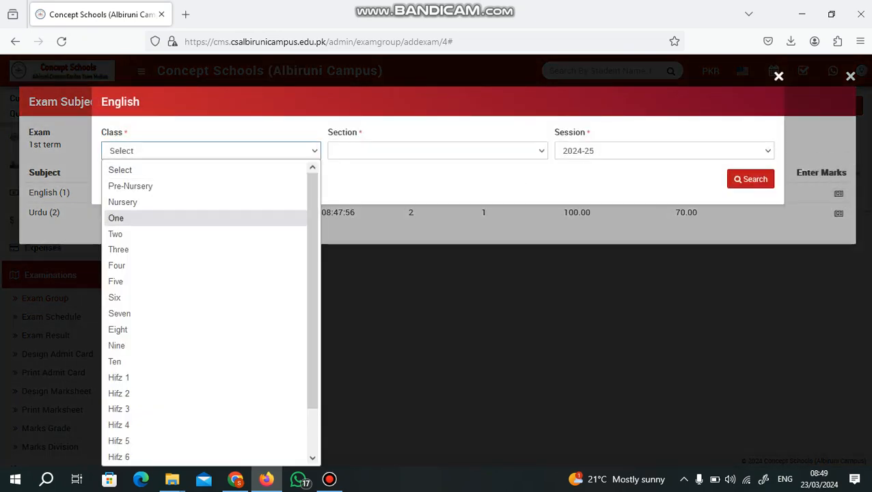
pyautogui.click(116, 218)
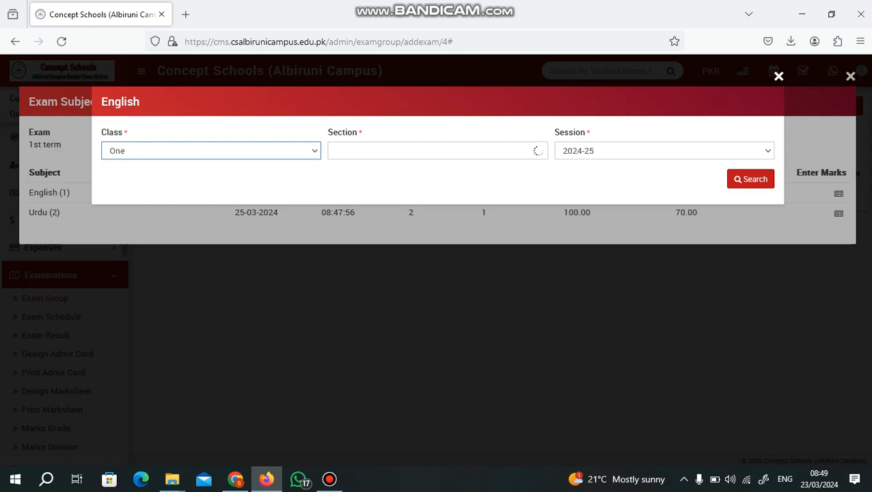
pyautogui.click(437, 151)
pyautogui.click(345, 186)
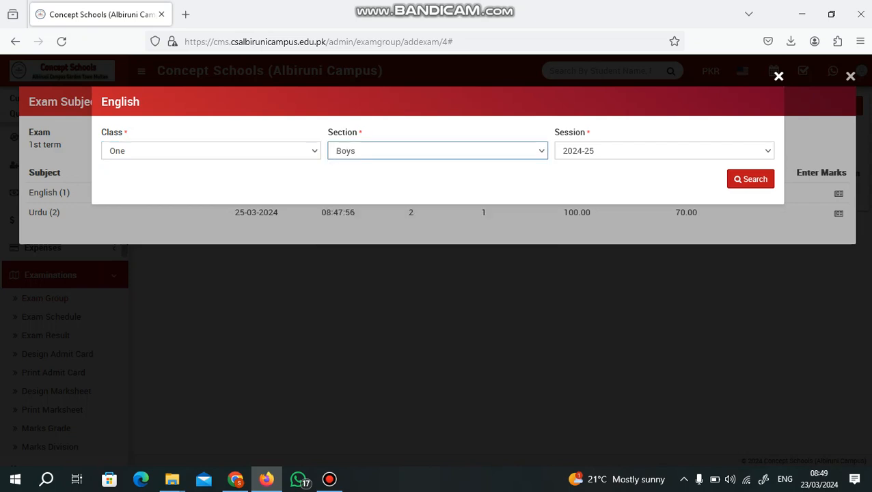
pyautogui.click(750, 179)
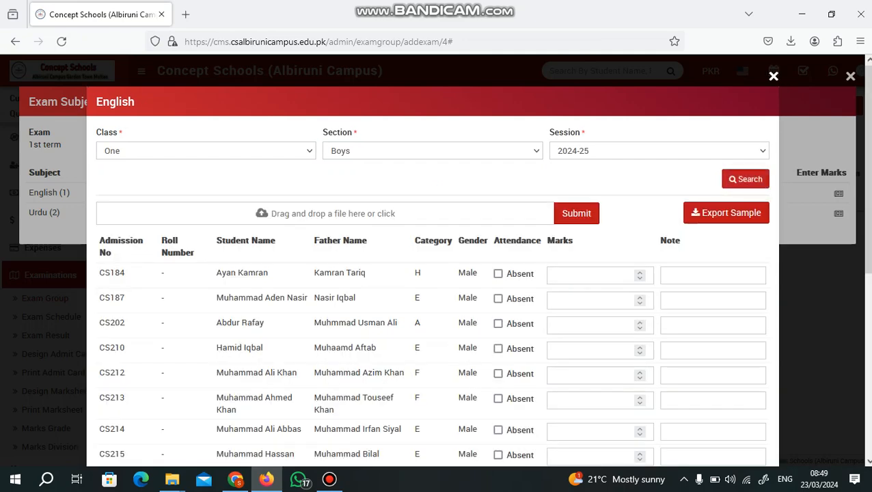
# Enter English marks of 90, 34, 56, 87 and 89 for the first five students in the list.
pyautogui.scroll(-10, 437, 260)
pyautogui.scroll(5, 432, 260)
pyautogui.click(588, 275)
pyautogui.write('90')
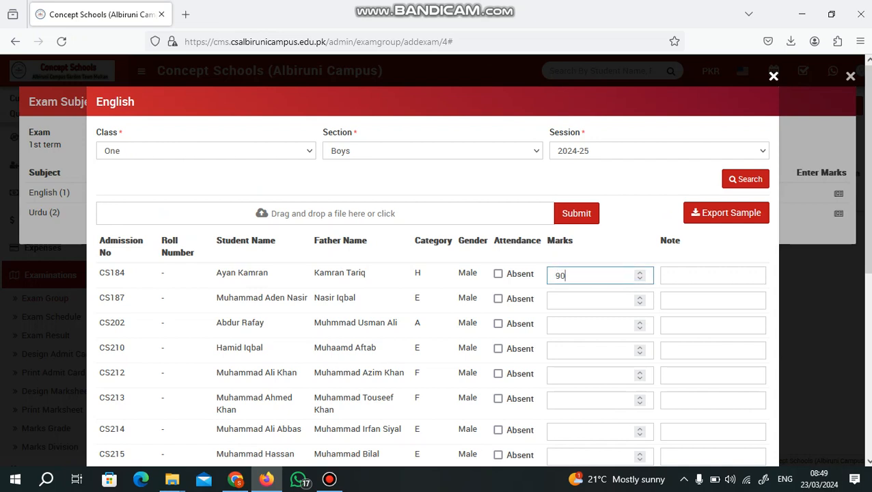
pyautogui.click(588, 300)
pyautogui.write('34')
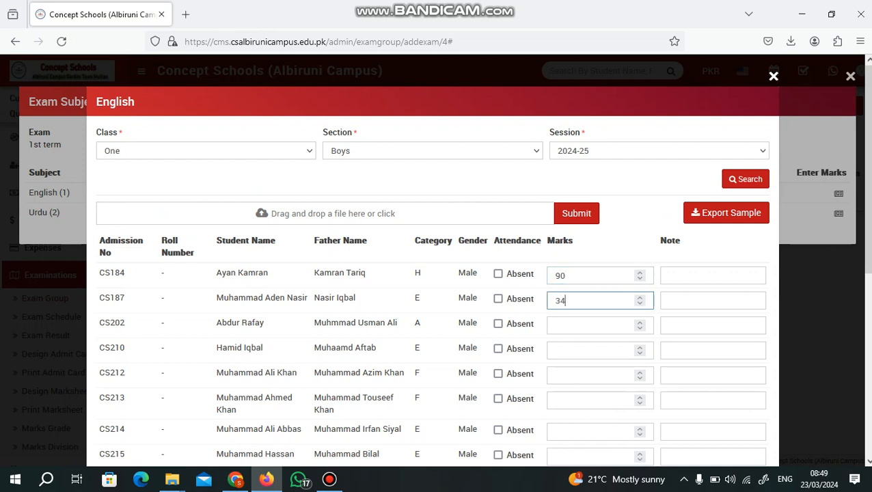
pyautogui.write('56')
pyautogui.press('Tab')
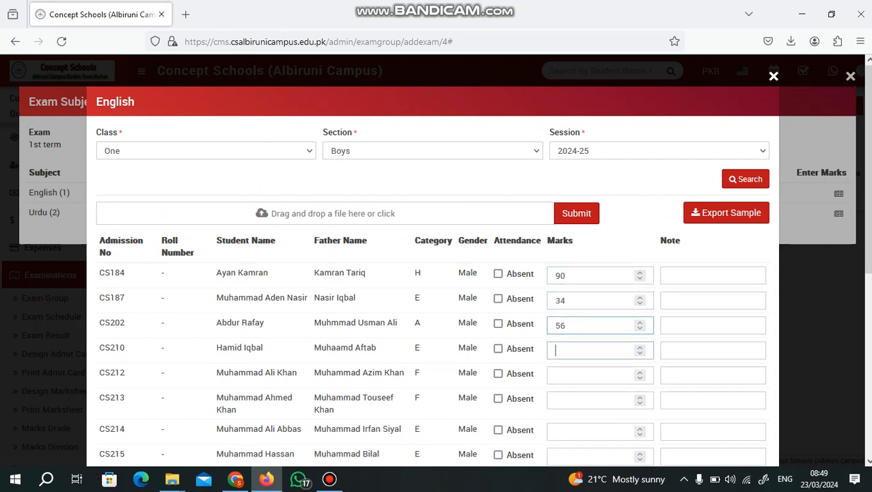
pyautogui.write('87')
pyautogui.press('Tab')
pyautogui.write('90')
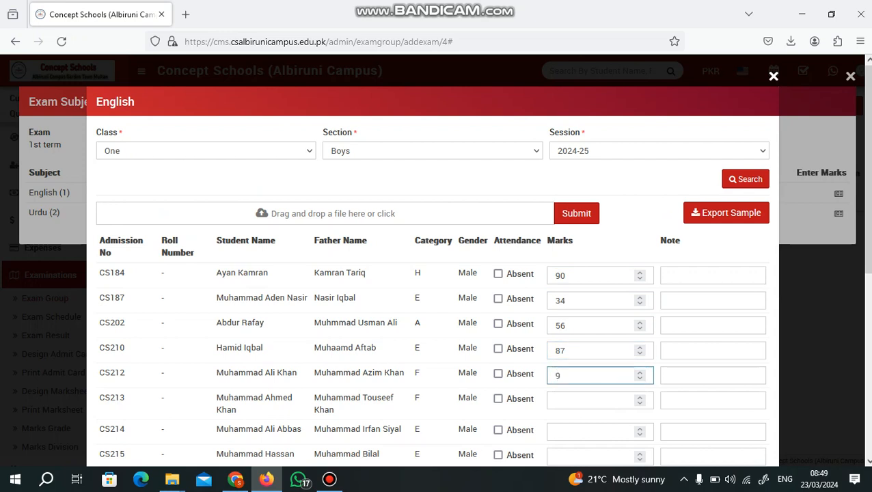
pyautogui.press('BackSpace')
pyautogui.press('BackSpace')
pyautogui.write('89')
pyautogui.press('Tab')
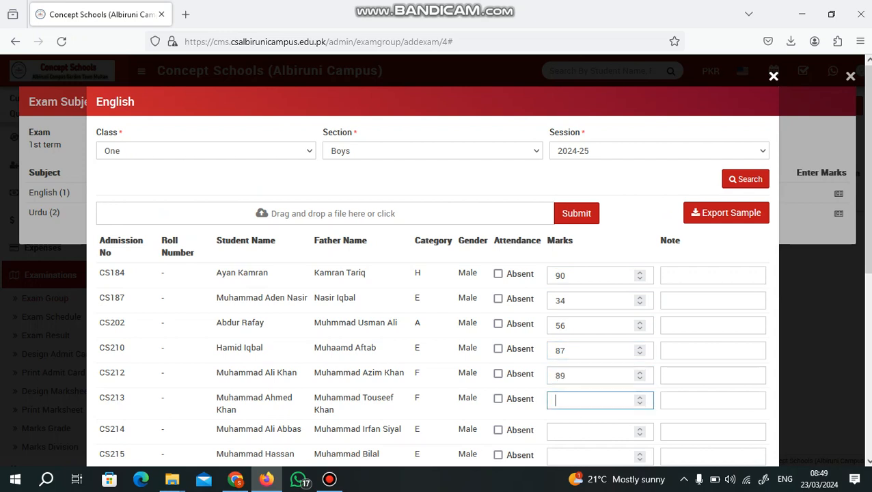
# Enter English marks of 54, 56, 45, 34, 34, 67 and 54 for the sixth to twelfth students.
pyautogui.write('56')
pyautogui.press('Tab')
pyautogui.write('567')
pyautogui.press('BackSpace')
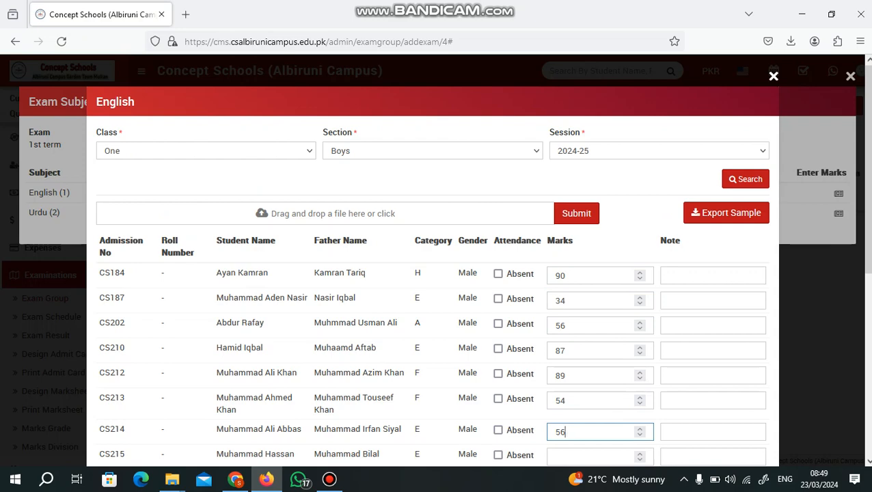
pyautogui.scroll(-3, 438, 274)
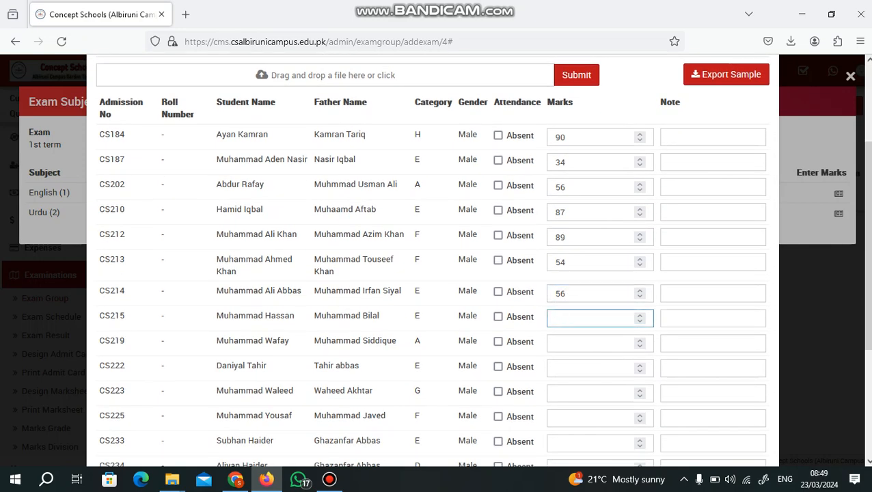
pyautogui.click(581, 343)
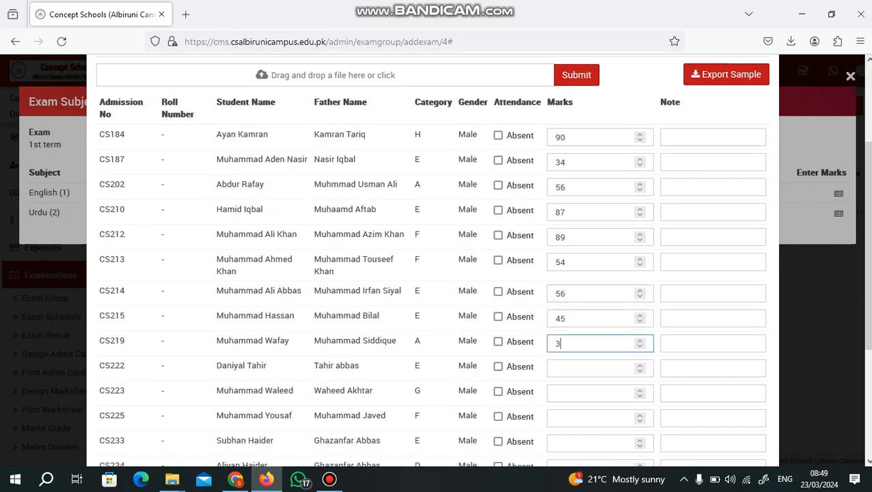
pyautogui.click(581, 368)
pyautogui.write('34')
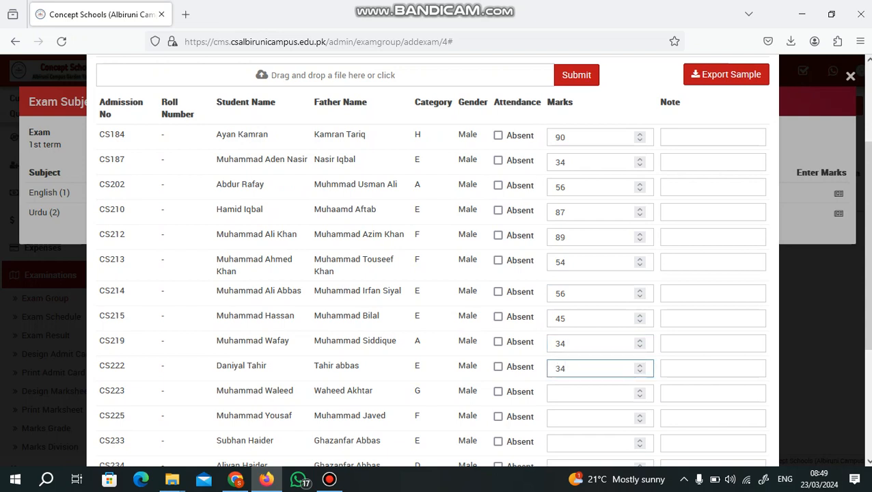
pyautogui.click(581, 393)
pyautogui.write('67')
pyautogui.click(581, 418)
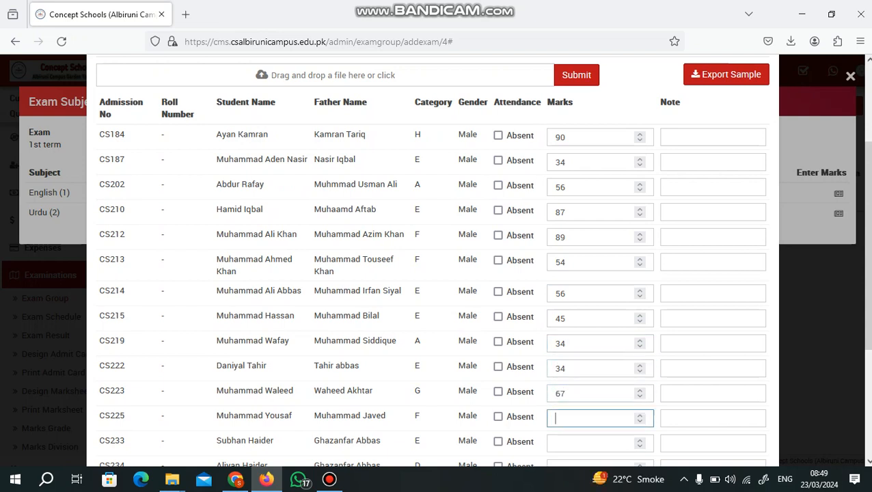
pyautogui.write('54')
# Mark the remaining seven students absent, save the English marks and return to the exam list.
pyautogui.click(498, 441)
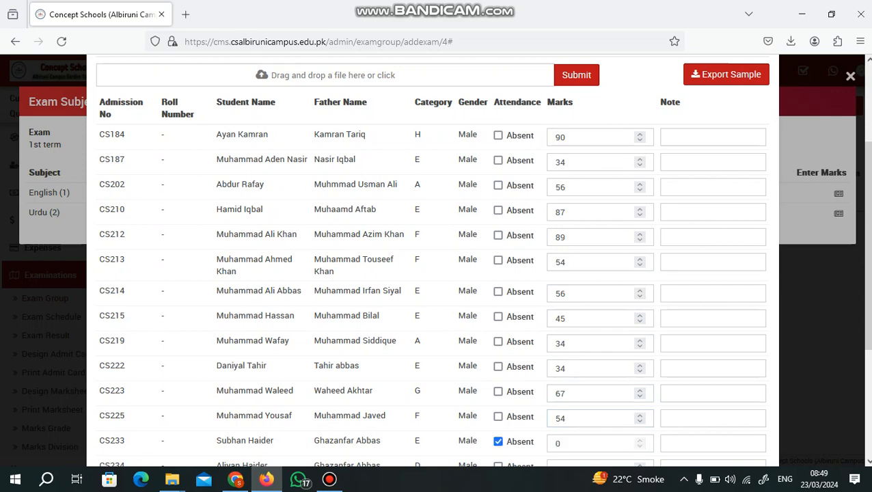
pyautogui.scroll(-3, 498, 442)
pyautogui.click(497, 274)
pyautogui.click(497, 299)
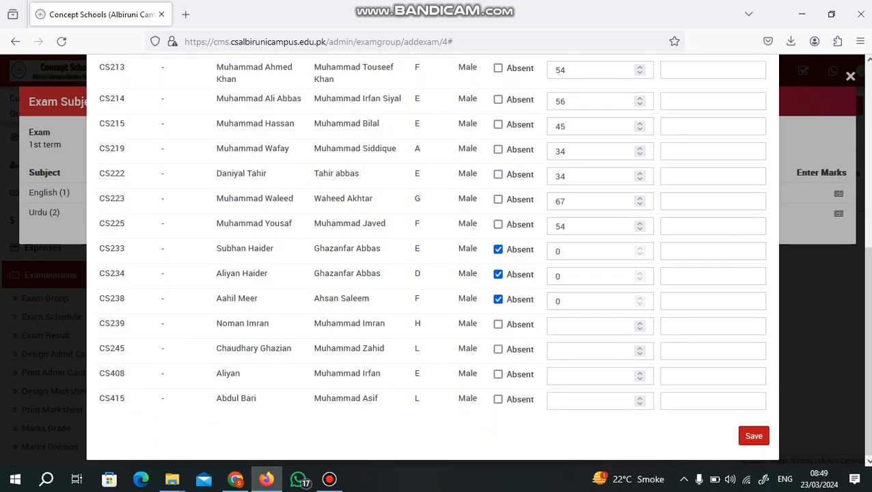
pyautogui.click(498, 324)
pyautogui.click(497, 349)
pyautogui.click(497, 373)
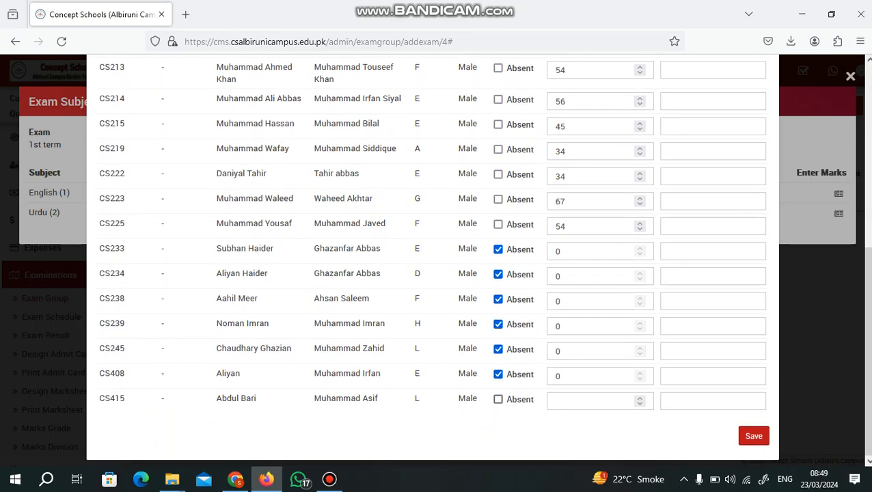
pyautogui.click(497, 399)
pyautogui.click(754, 436)
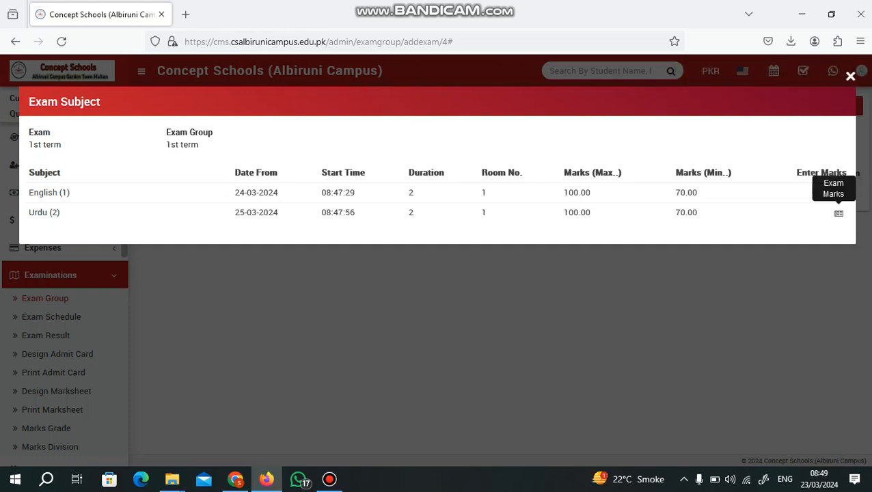
pyautogui.click(850, 76)
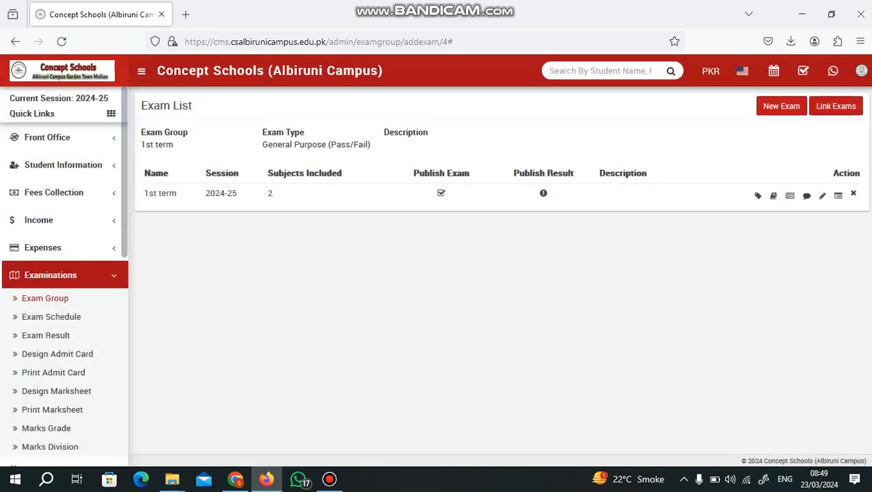
# Generate student ranks for the 1st term exam and review the ranked list.
pyautogui.click(838, 196)
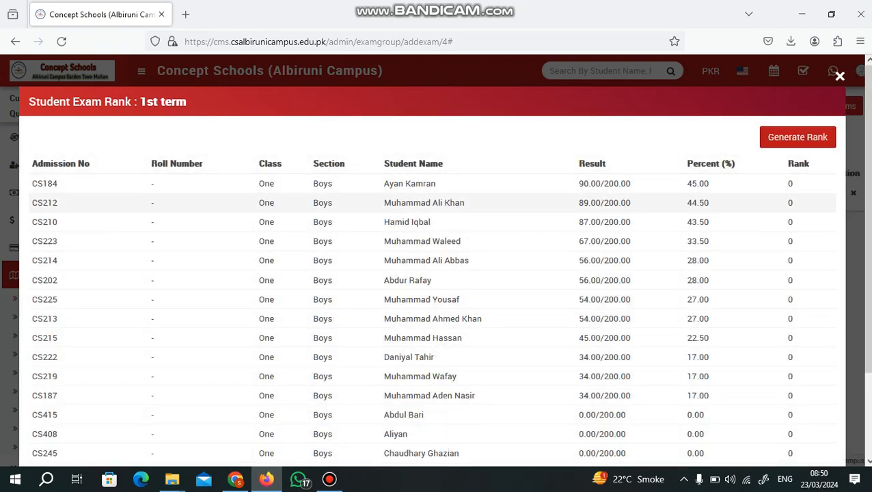
pyautogui.scroll(-2, 437, 255)
pyautogui.scroll(2, 437, 255)
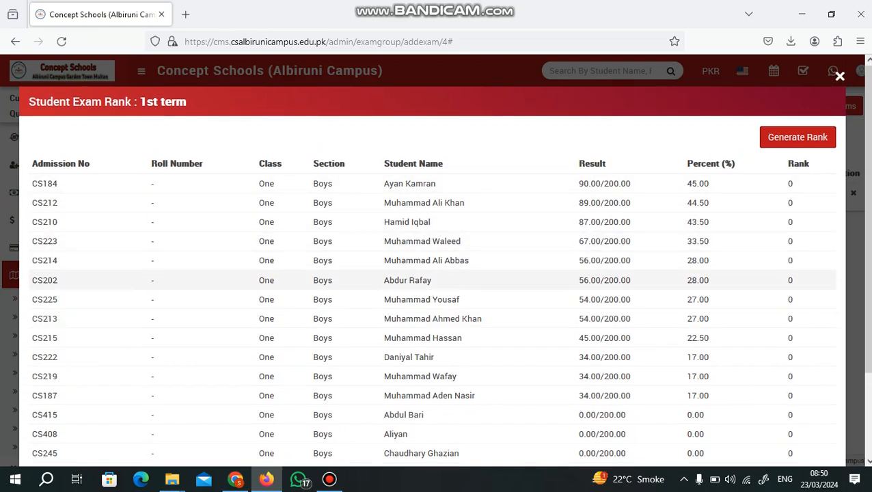
pyautogui.scroll(-2, 438, 314)
pyautogui.scroll(2, 437, 315)
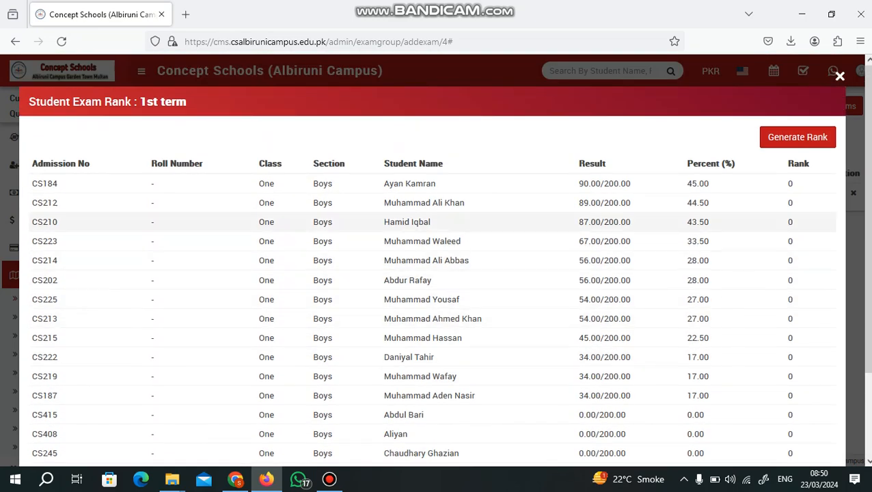
pyautogui.click(797, 136)
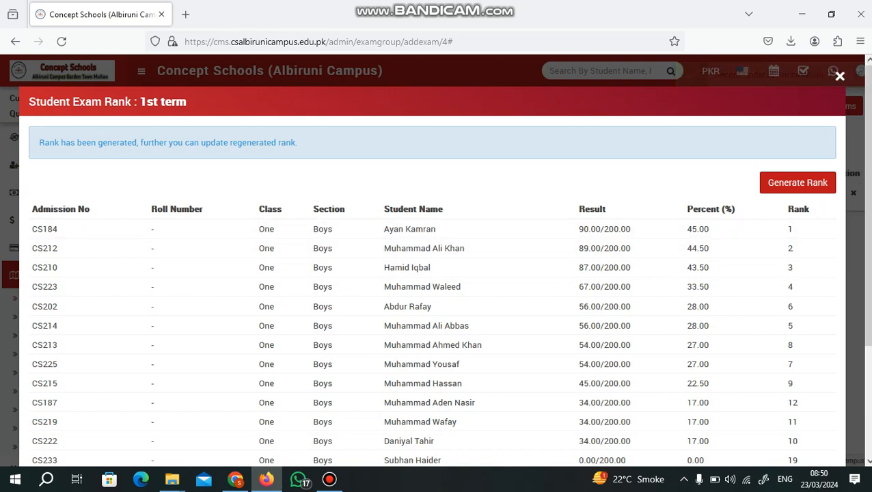
pyautogui.scroll(-2, 431, 217)
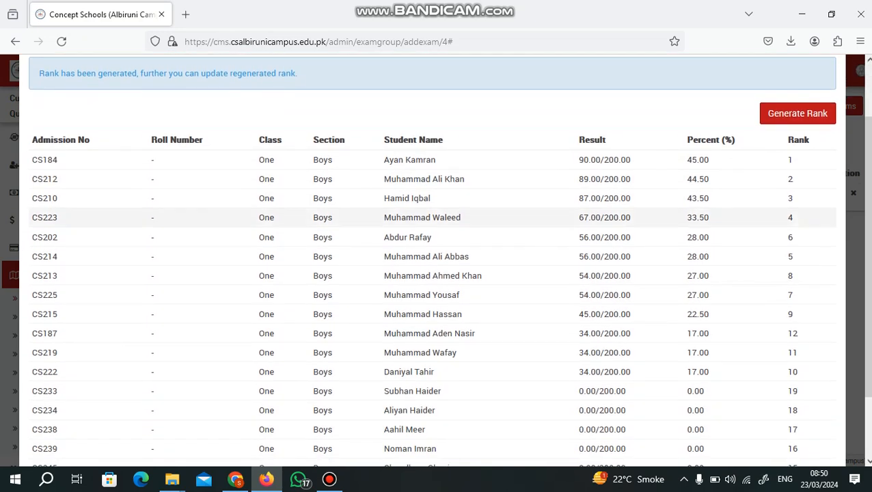
# Check the results, percentages and ranks in the 1st term student rank list and return to the exam list.
pyautogui.scroll(-2, 431, 218)
pyautogui.scroll(4, 430, 219)
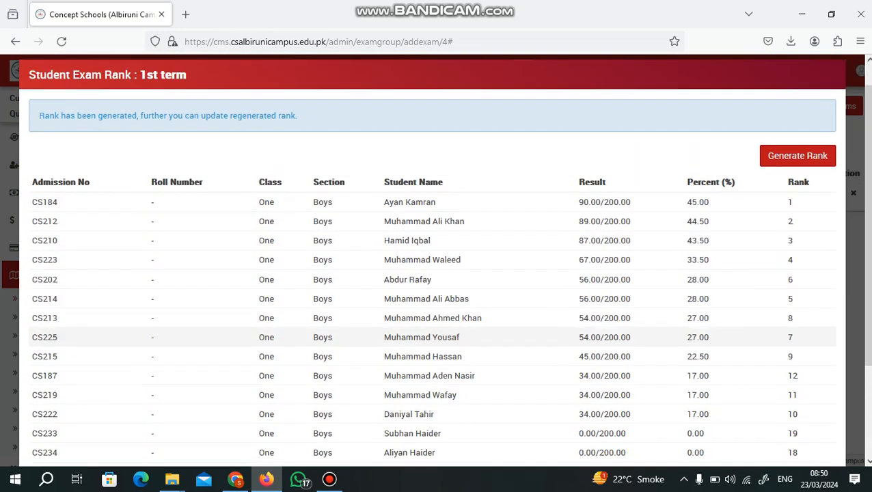
pyautogui.scroll(-4, 431, 260)
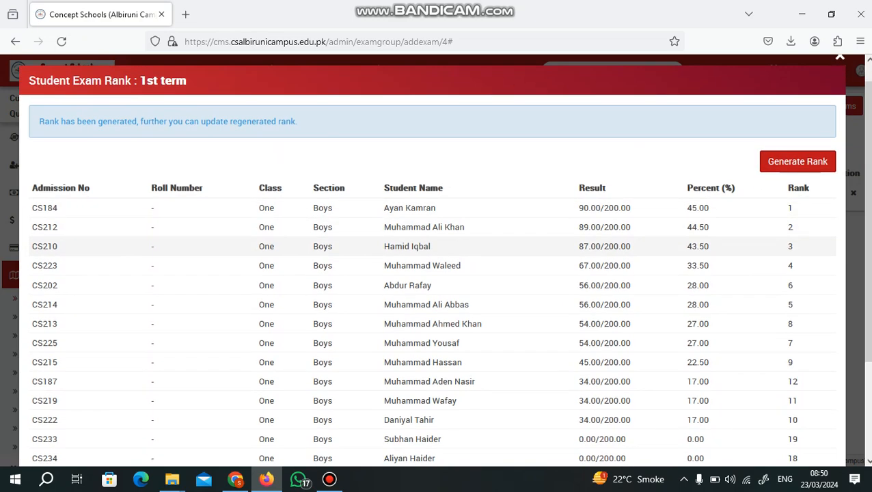
pyautogui.scroll(4, 430, 260)
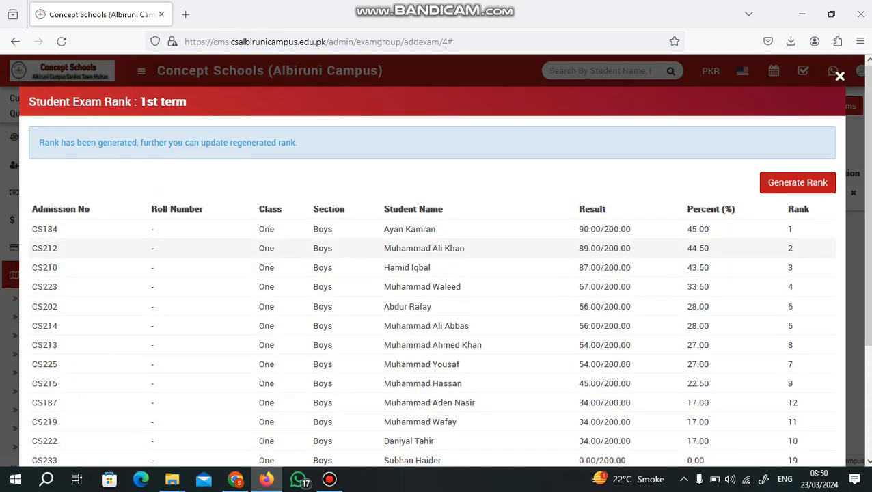
pyautogui.scroll(-3, 431, 260)
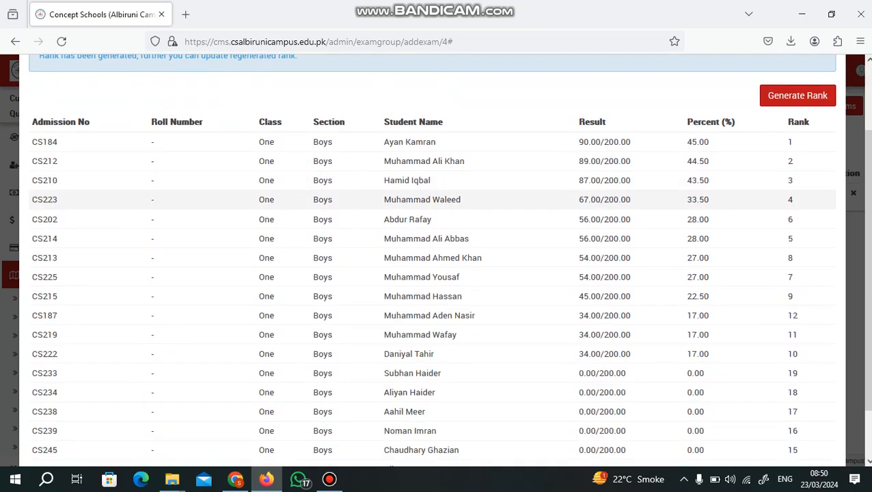
pyautogui.scroll(3, 431, 260)
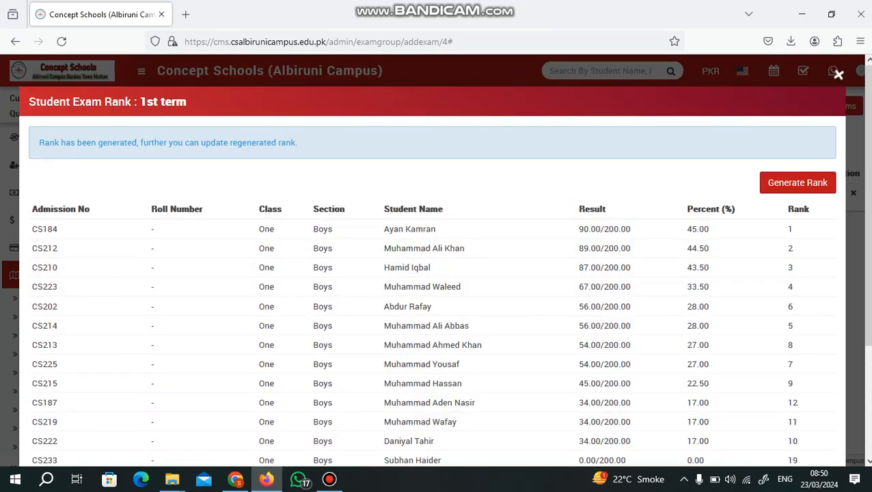
pyautogui.click(838, 75)
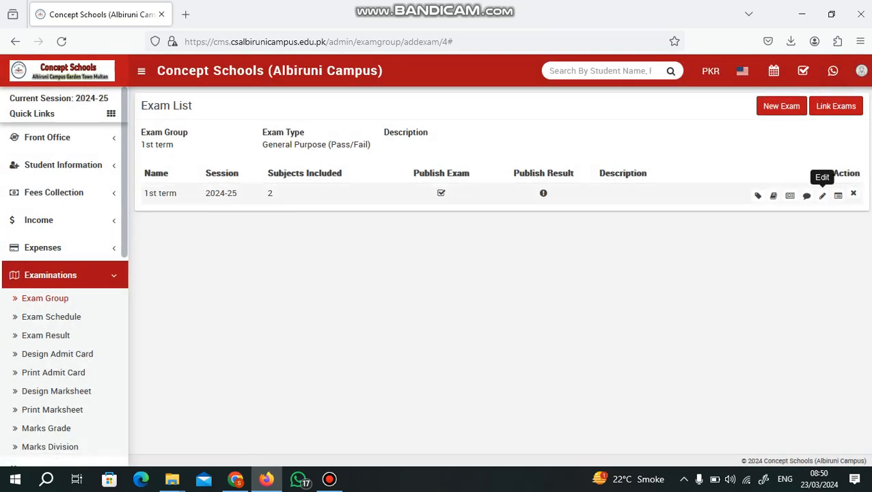